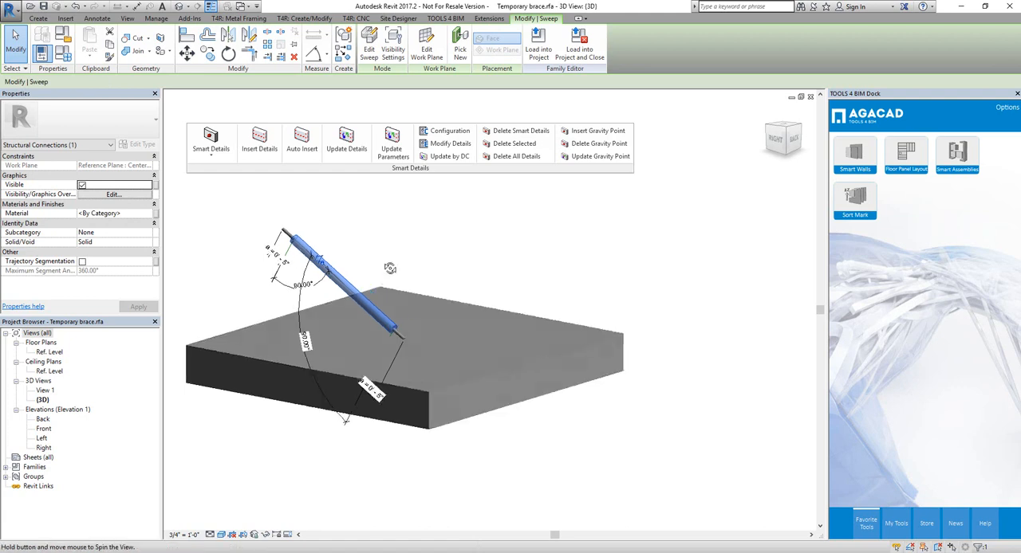
Step: View the temporary brace family in the Left elevation and load it into the parking garage project
click(421, 296)
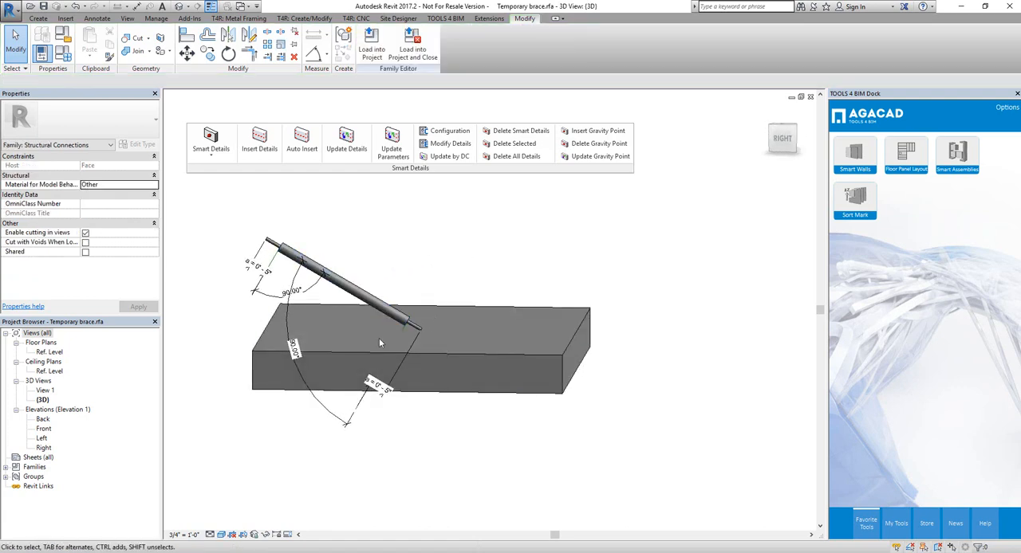
double_click(41, 438)
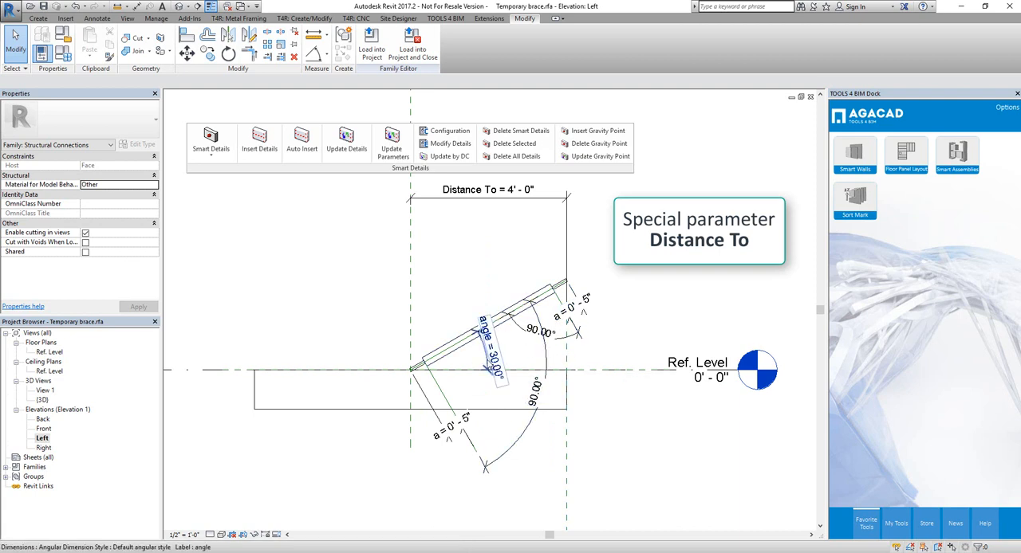
scroll(488, 355, down, 2)
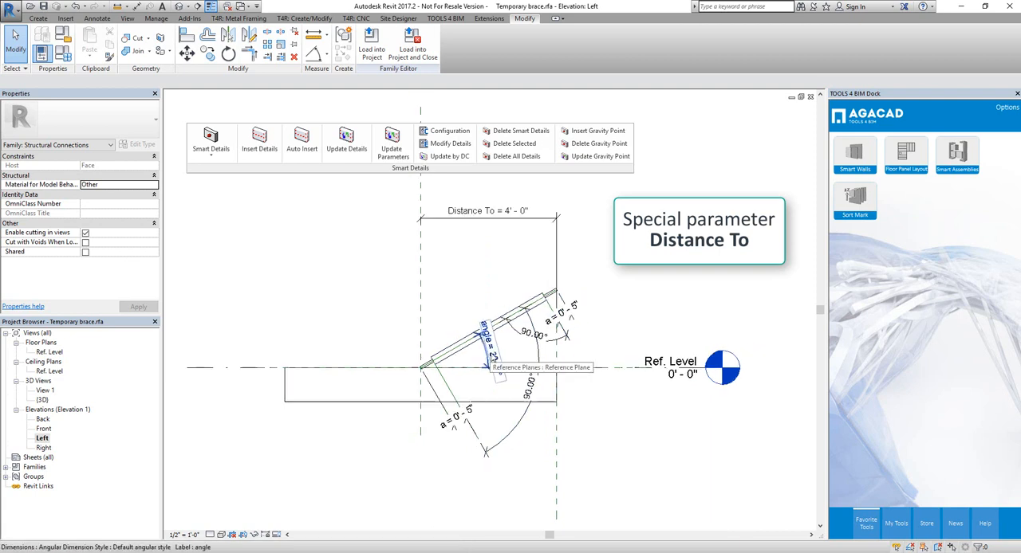
click(372, 44)
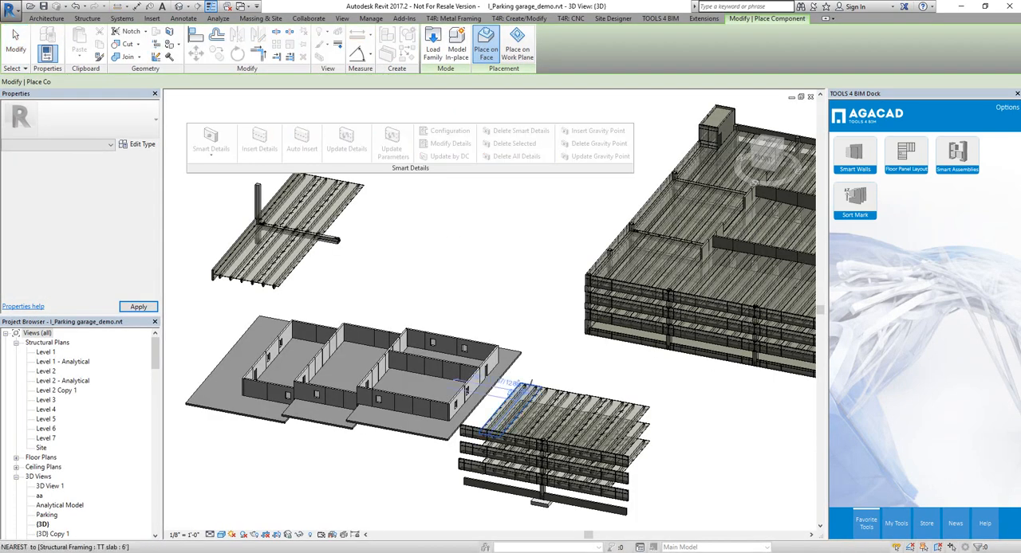
Step: Place one temporary brace on the dark outer wall face near the building's corner
scroll(441, 399, up, 2)
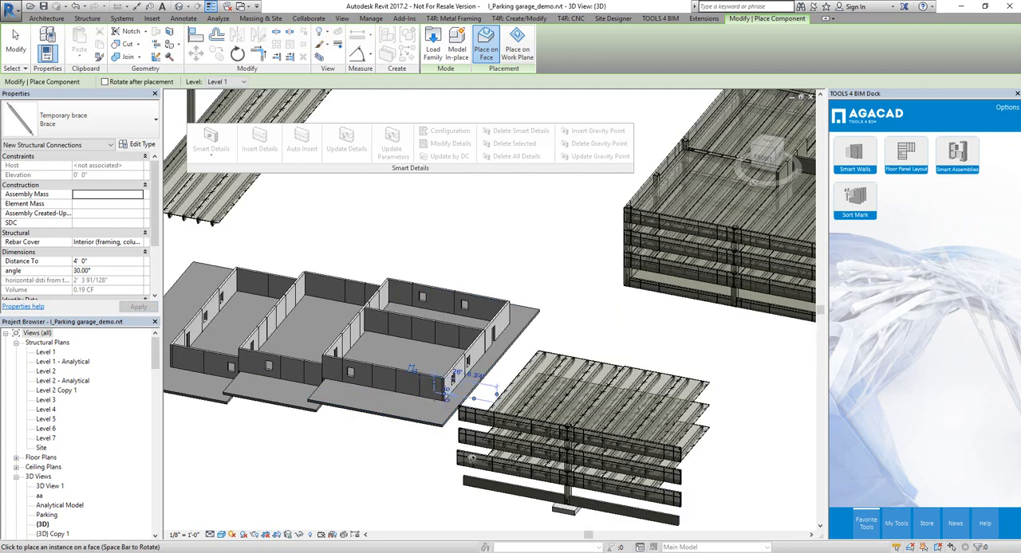
key(Escape)
key(Escape)
scroll(452, 415, up, 5)
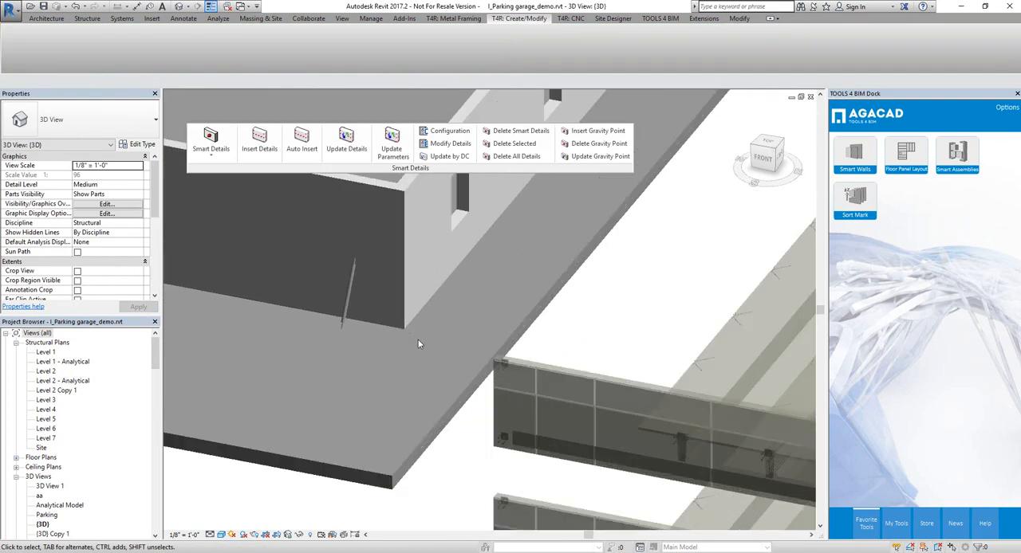
Step: Set the placed brace's angle to 45° and its Distance To parameter to 8' 0"
click(351, 302)
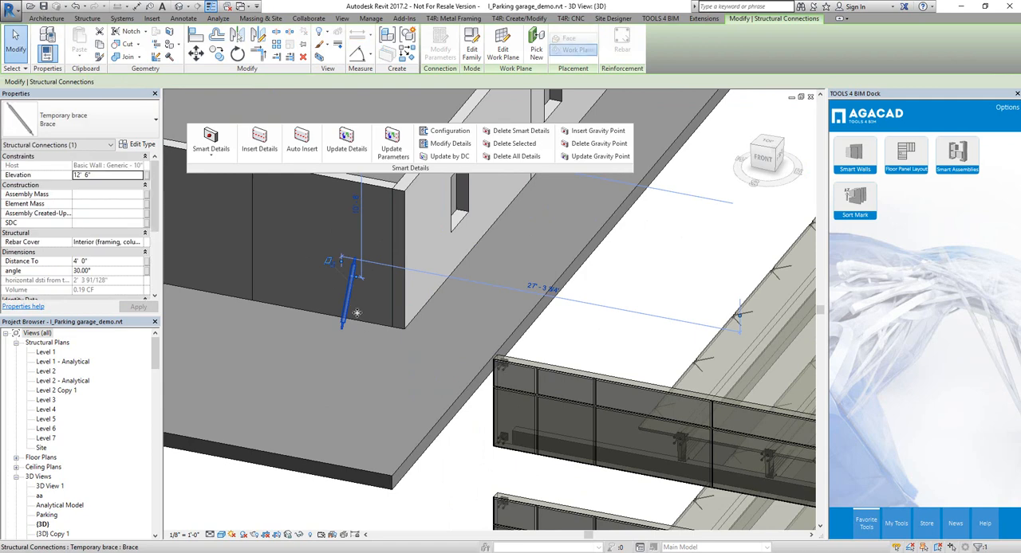
click(106, 271)
text(45)
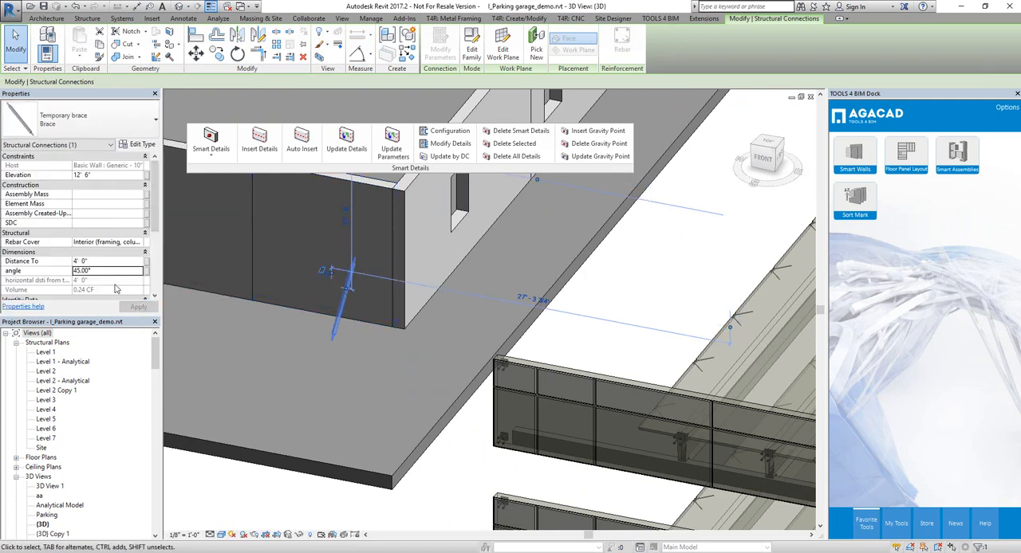
click(106, 261)
text(8)
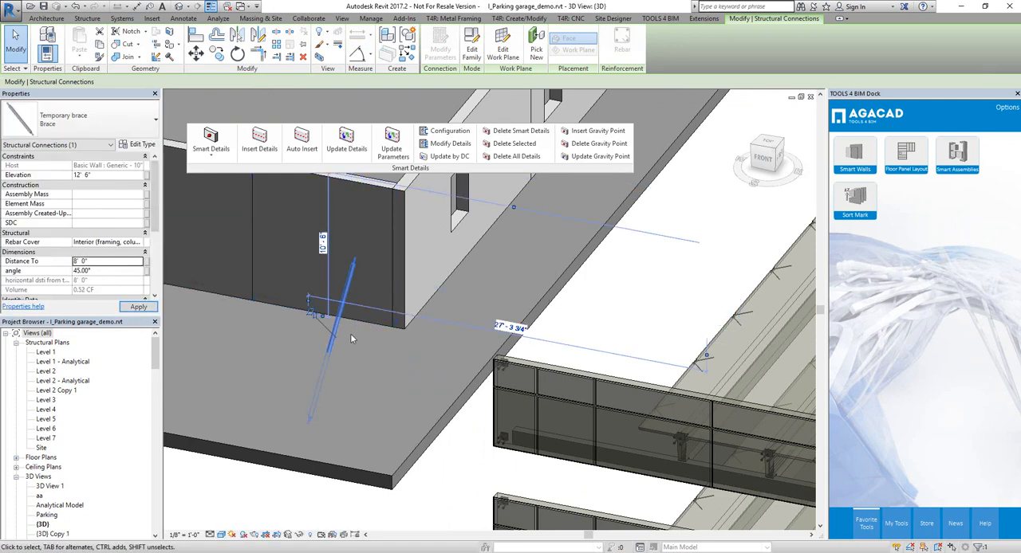
Step: Delete the manually placed brace from the wall
scroll(359, 333, down, 1)
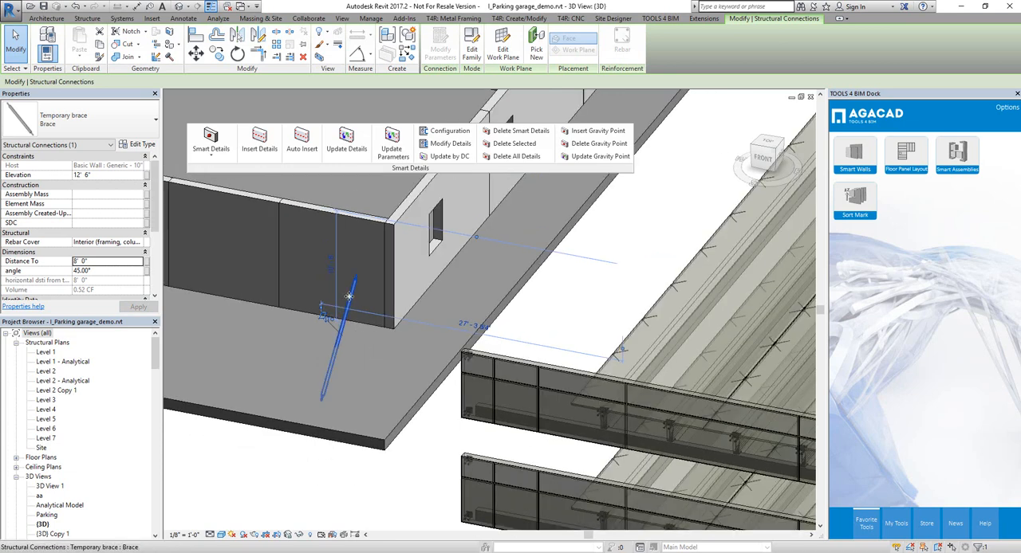
drag(349, 296, 351, 242)
click(567, 346)
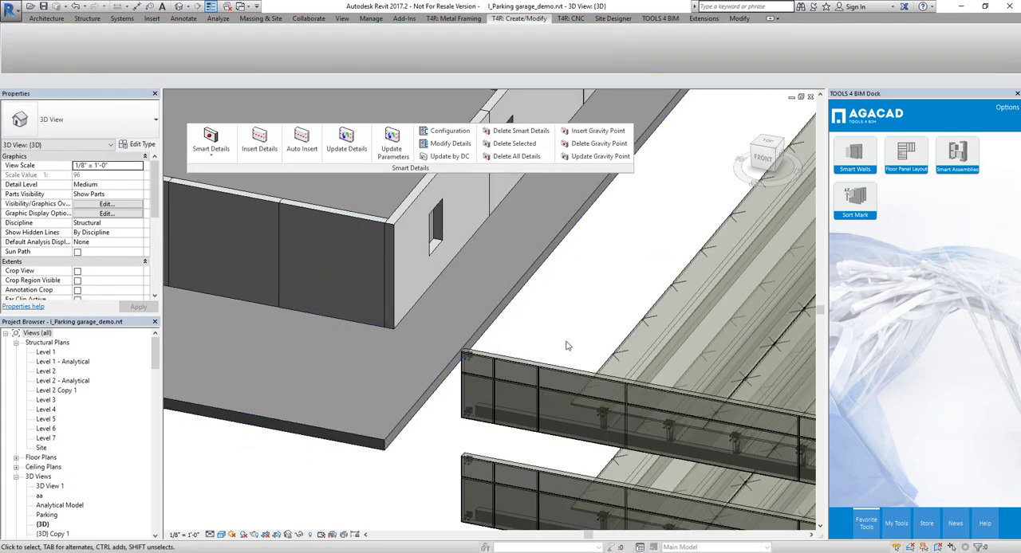
Step: Create a new Smart Details configuration for walls and rename it "temporary brace"
scroll(567, 346, down, 2)
scroll(700, 408, down, 2)
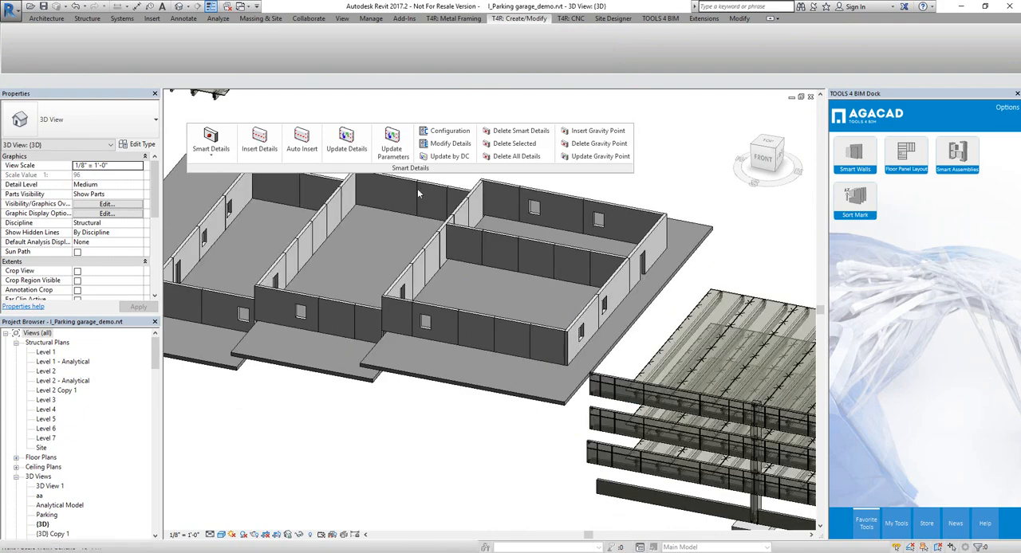
click(447, 131)
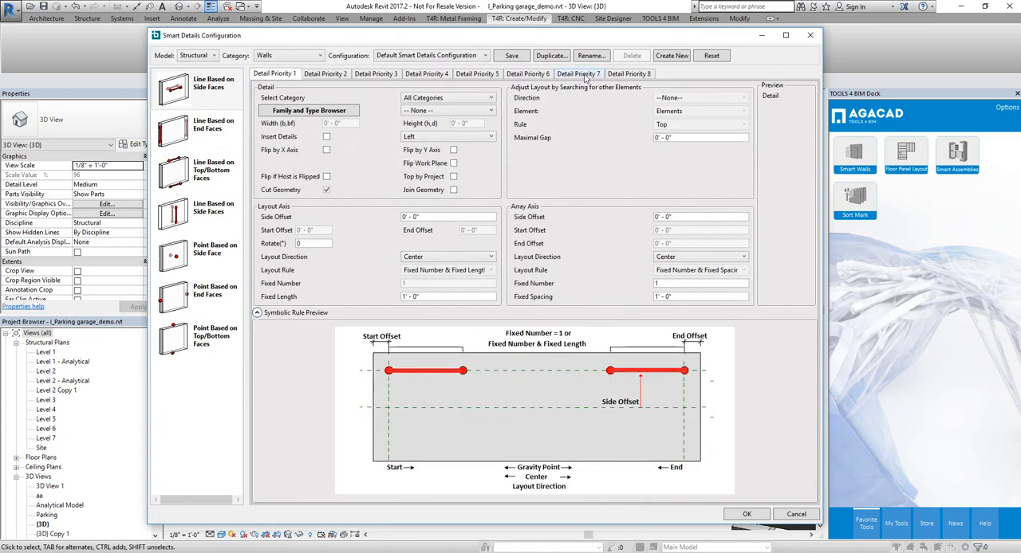
click(673, 56)
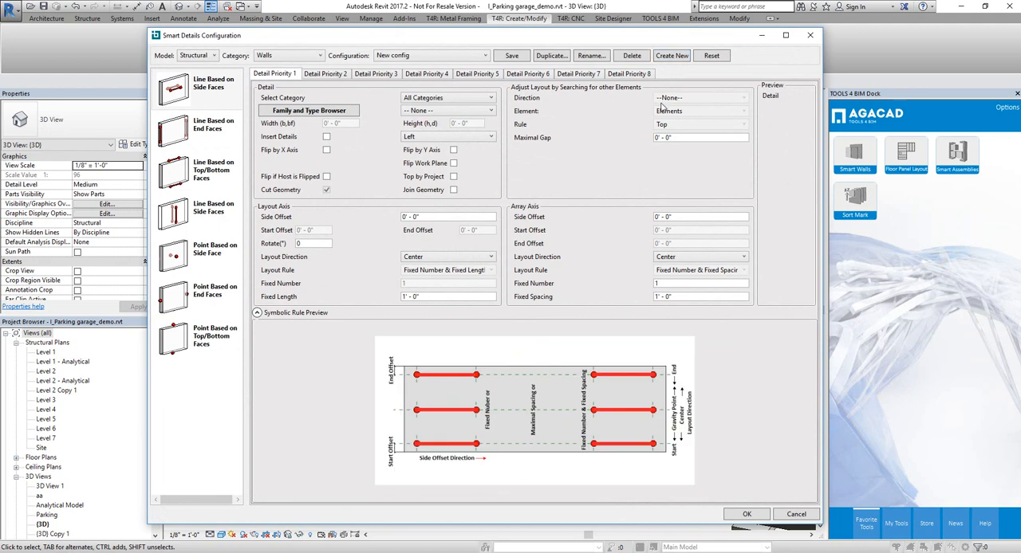
click(591, 56)
drag(446, 284, 380, 298)
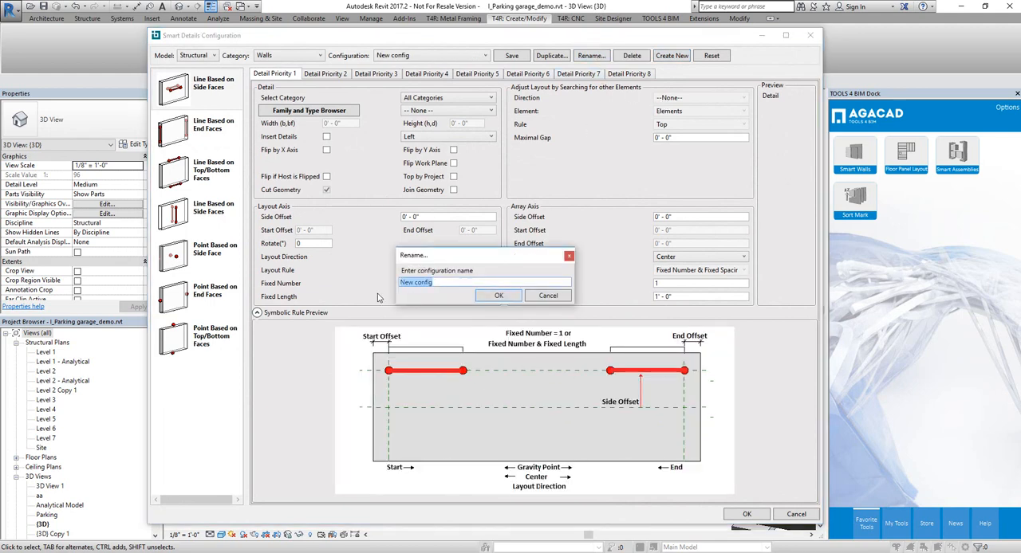
text(temporary brace)
key(Return)
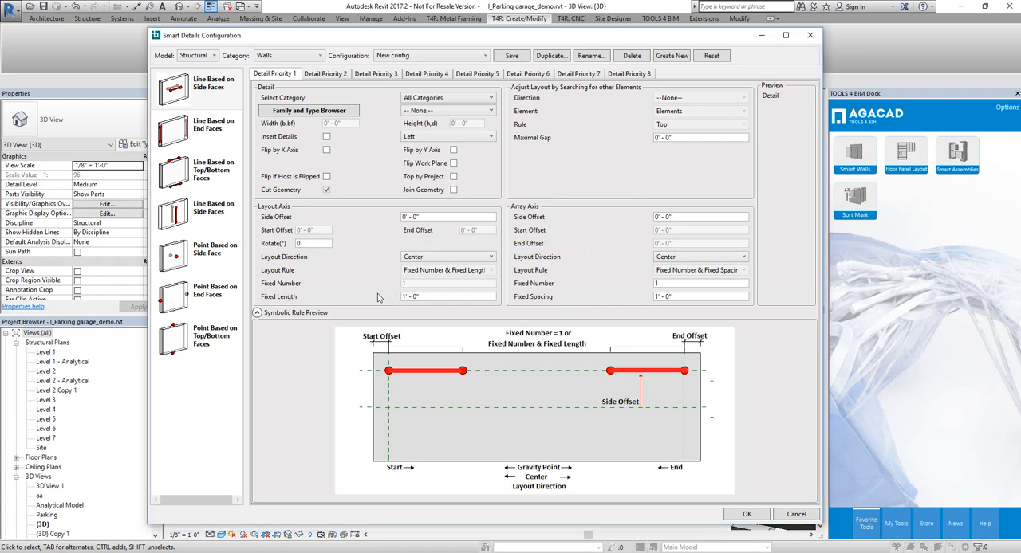
Step: For point-based side-face details, choose the structural connection Temporary brace : Brace as the first-priority detail
click(192, 269)
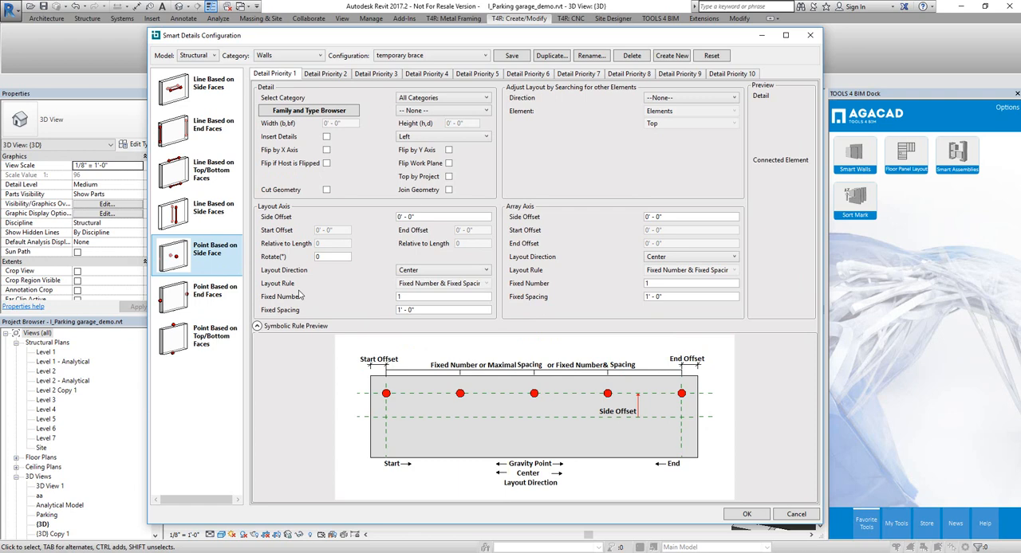
click(431, 113)
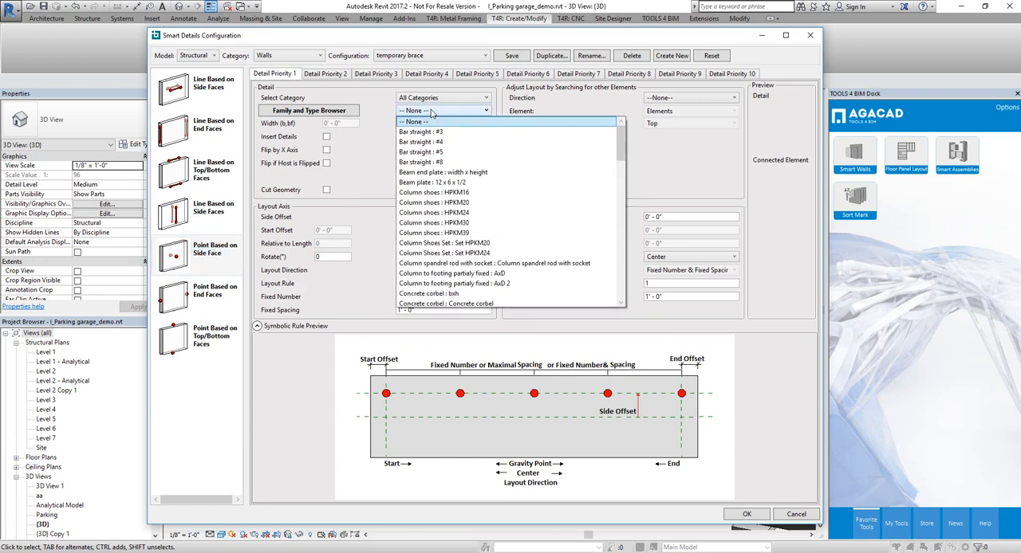
click(334, 119)
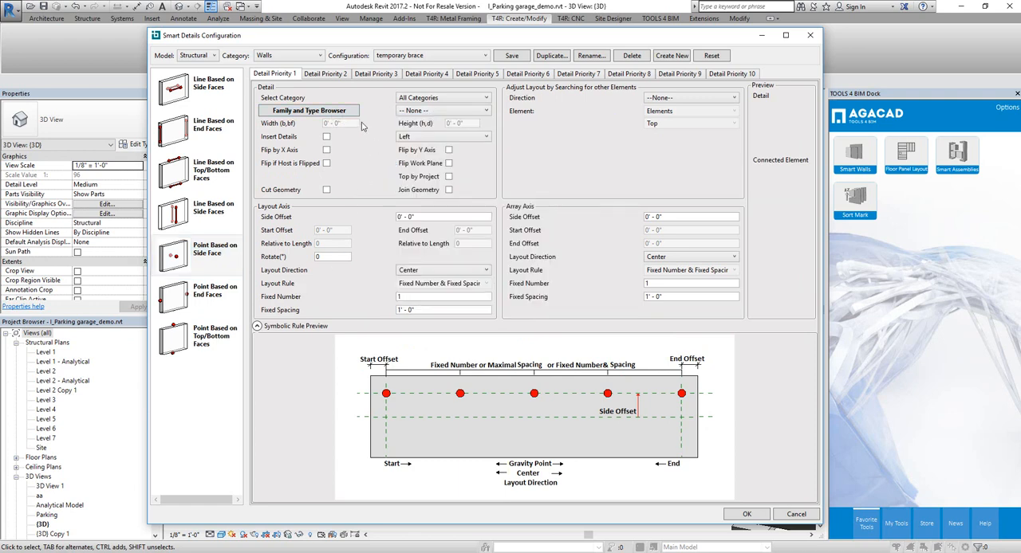
click(333, 111)
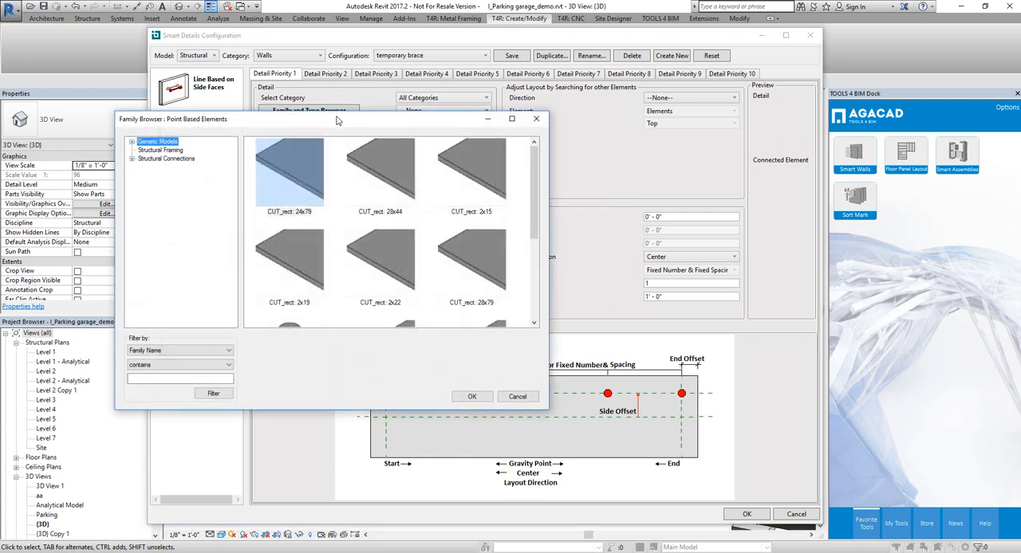
double_click(168, 160)
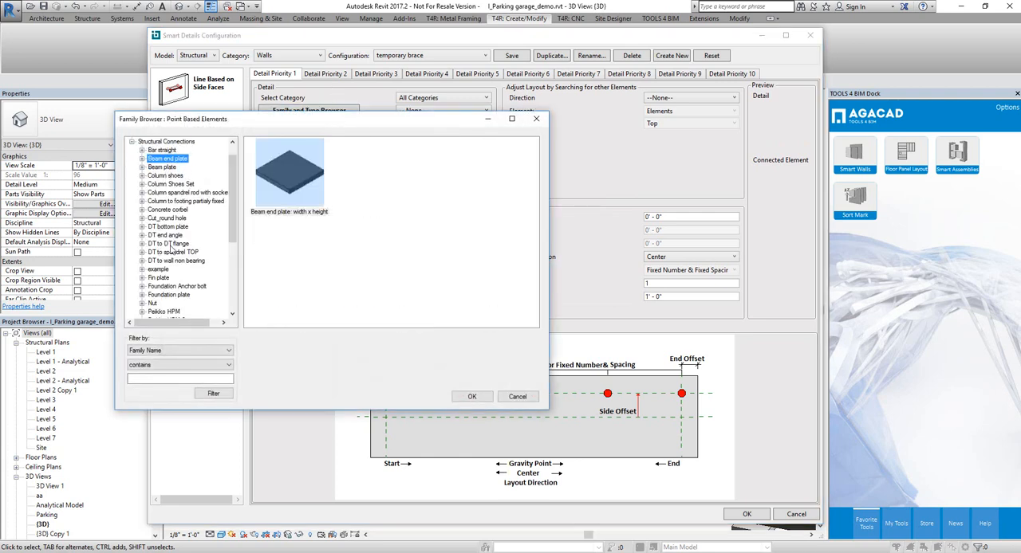
scroll(170, 250, down, 5)
double_click(170, 278)
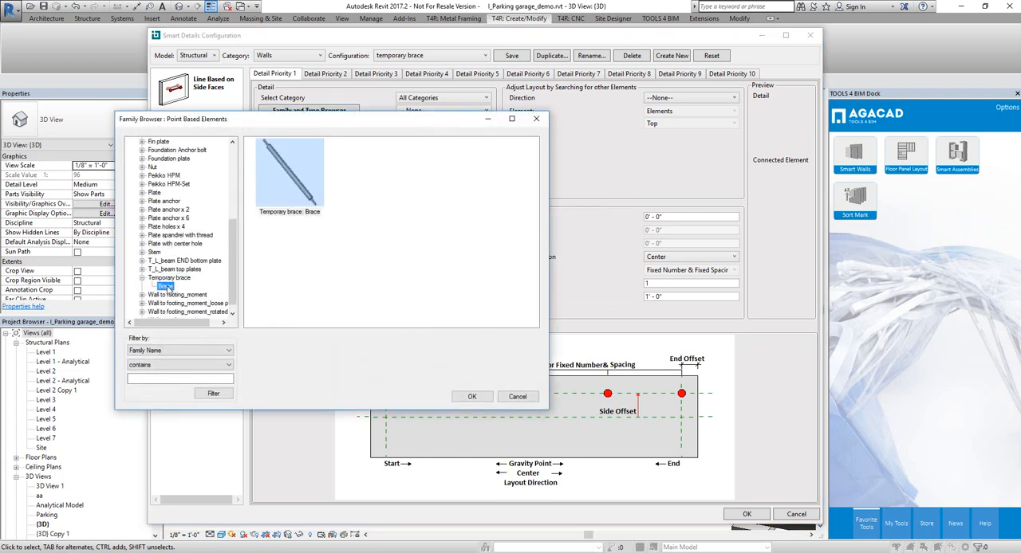
click(471, 397)
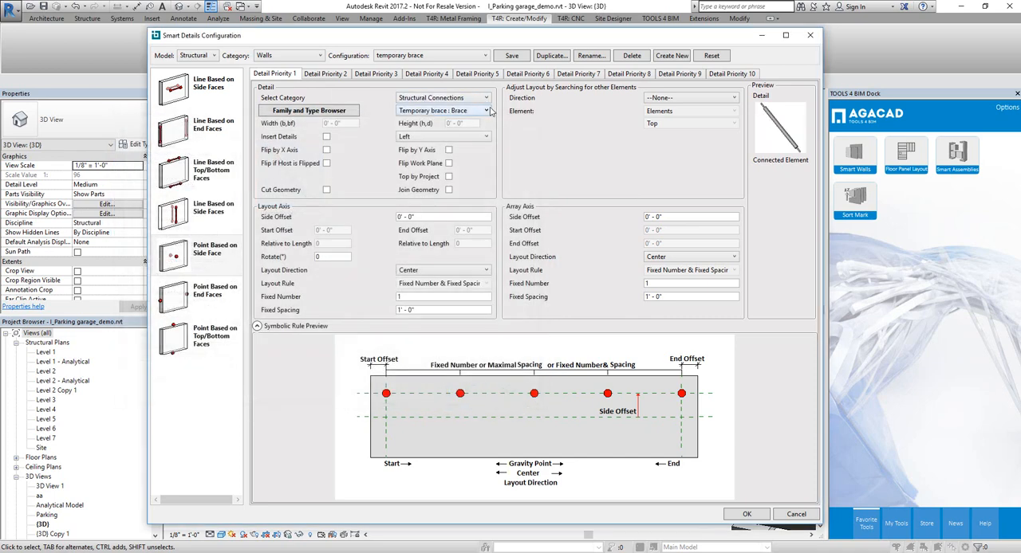
Step: Enable detail insertion and lay out the braces By Gravity Point with Fixed Number & Relative to Length, number 2 and relative length 0.5
click(327, 137)
click(443, 271)
click(445, 279)
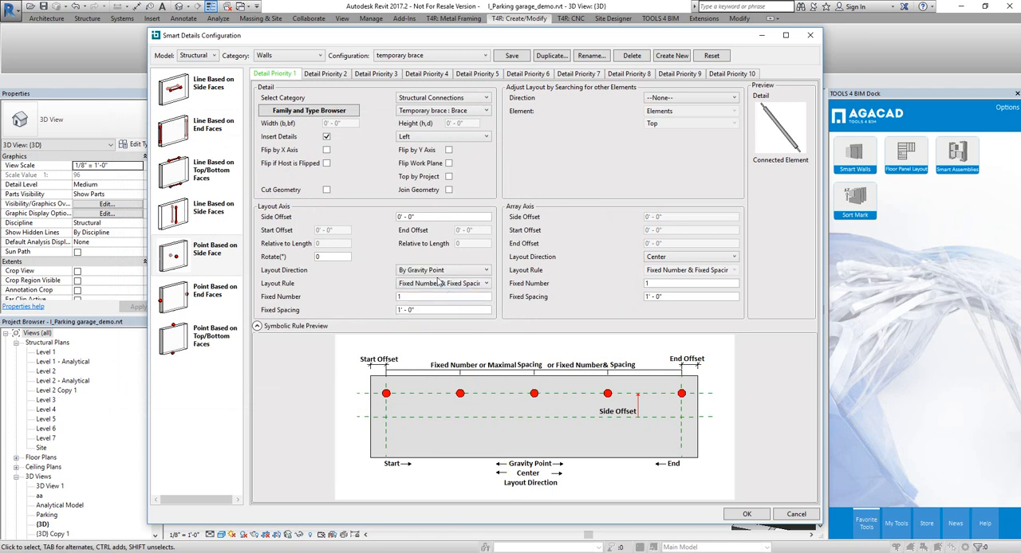
click(456, 285)
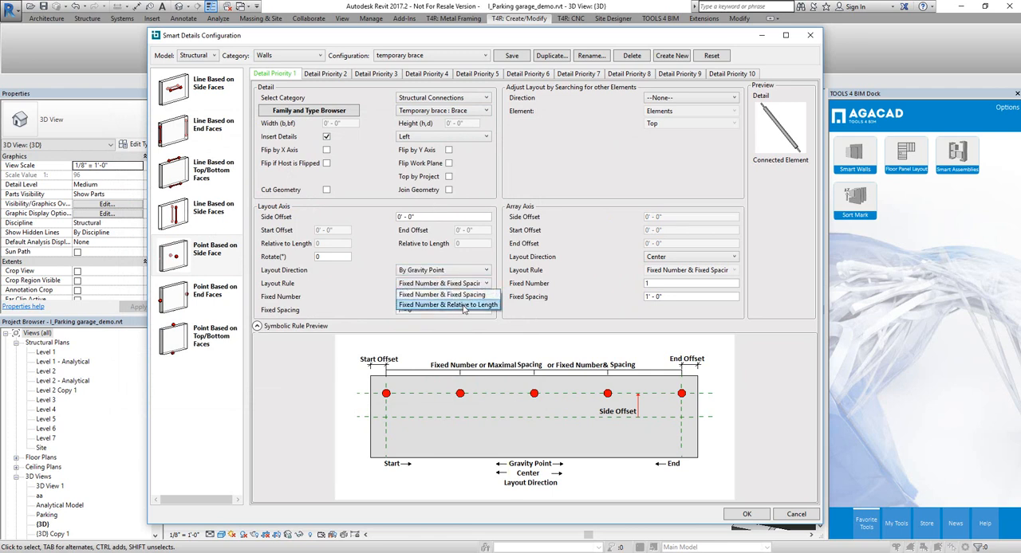
click(463, 305)
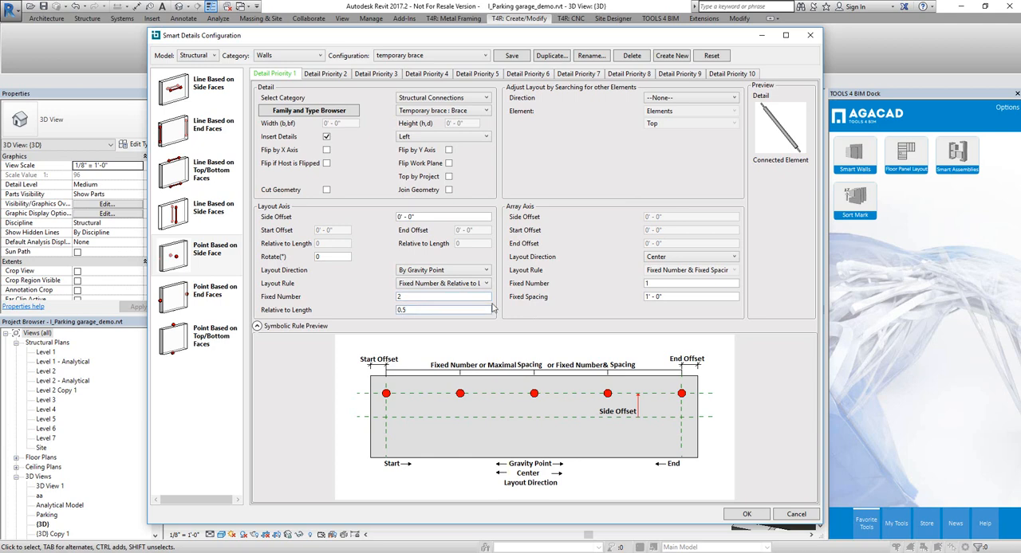
Step: Set the array axis layout direction to End with an end offset of 2' - 0"
click(699, 257)
click(695, 290)
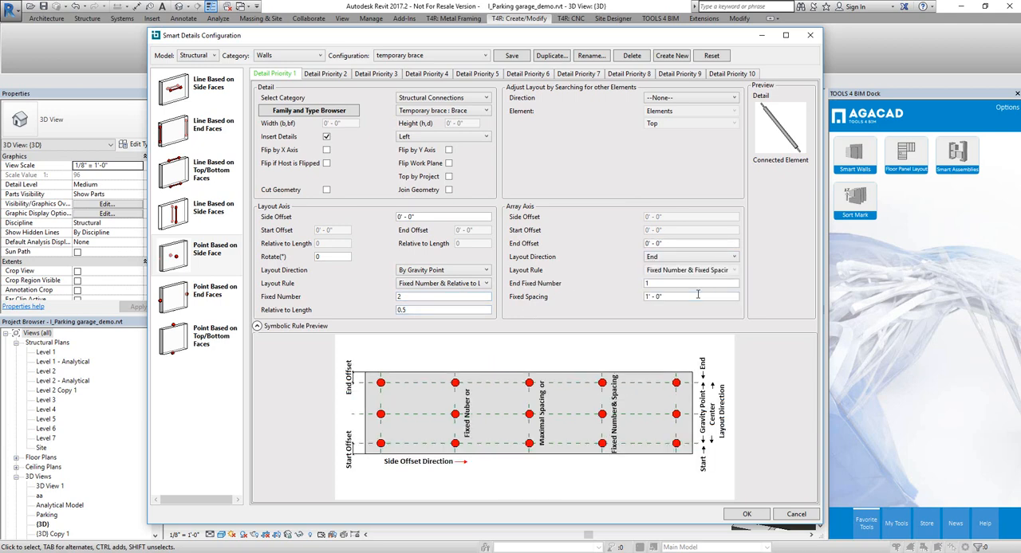
drag(570, 264, 586, 284)
click(672, 243)
Step: Adjust the layout by searching for elements in the Vertical Intersection direction, with Floors as the category
click(682, 97)
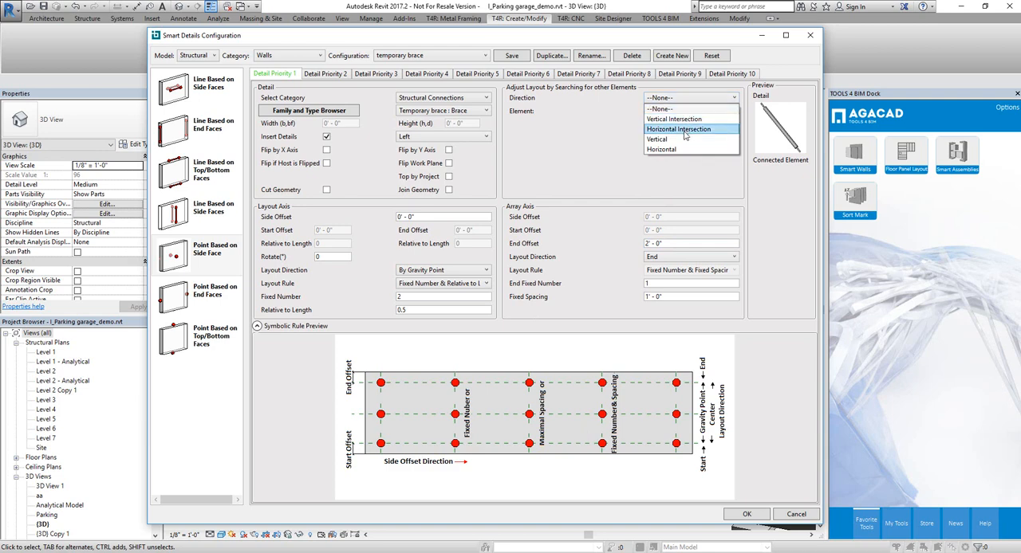
click(682, 119)
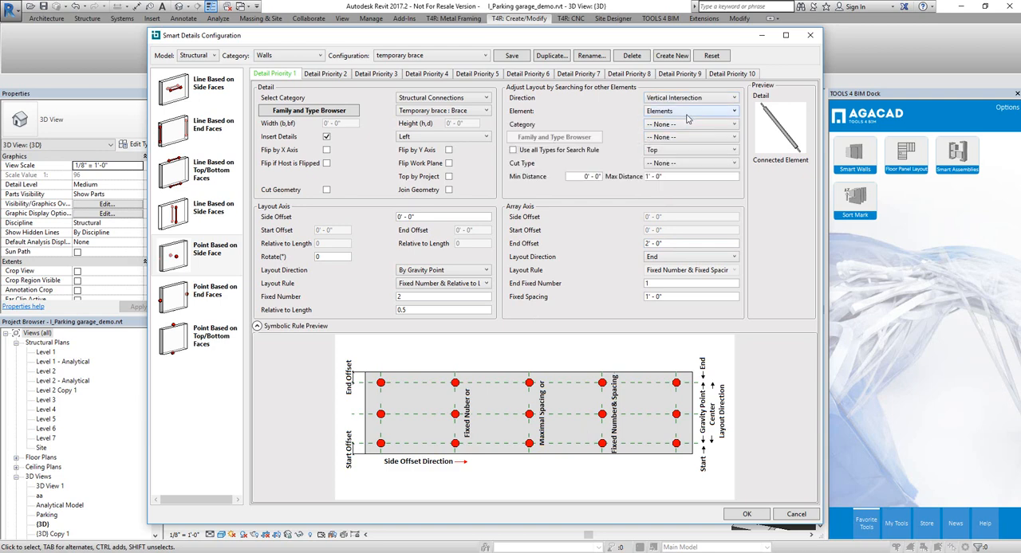
click(682, 114)
click(682, 114)
click(683, 126)
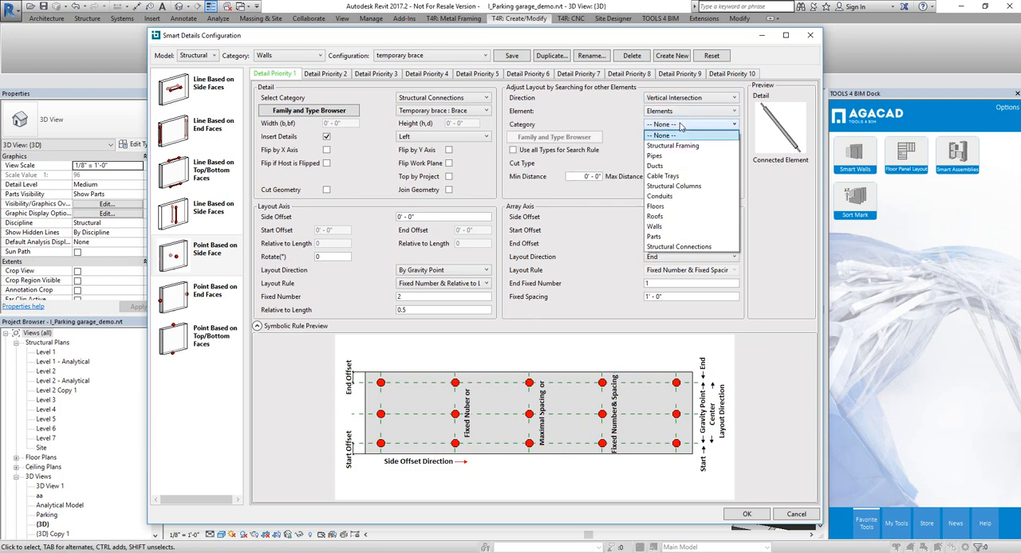
click(662, 205)
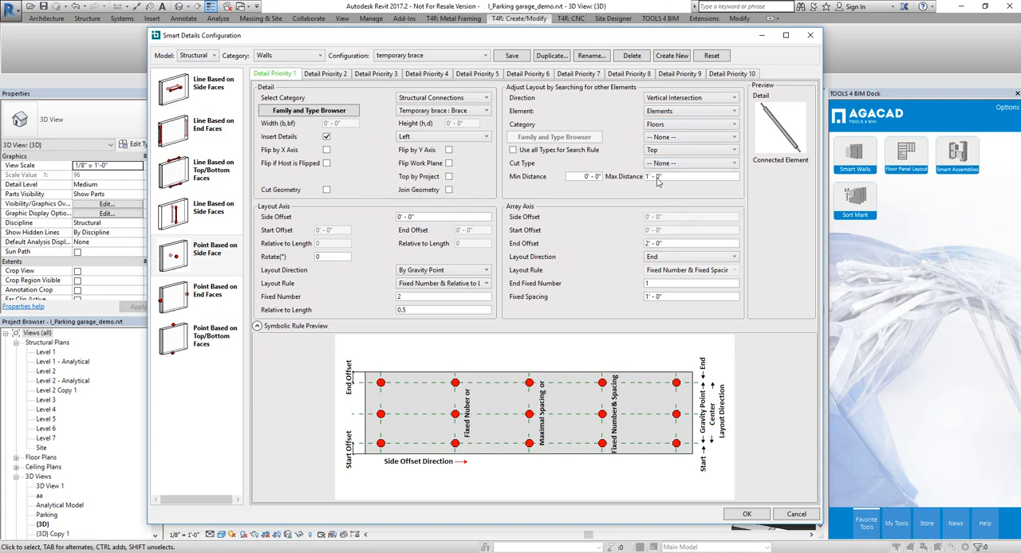
Step: Choose Floor : 6" Concrete as the searched type, use all types for the search rule, and set the rule to Bottom
click(693, 138)
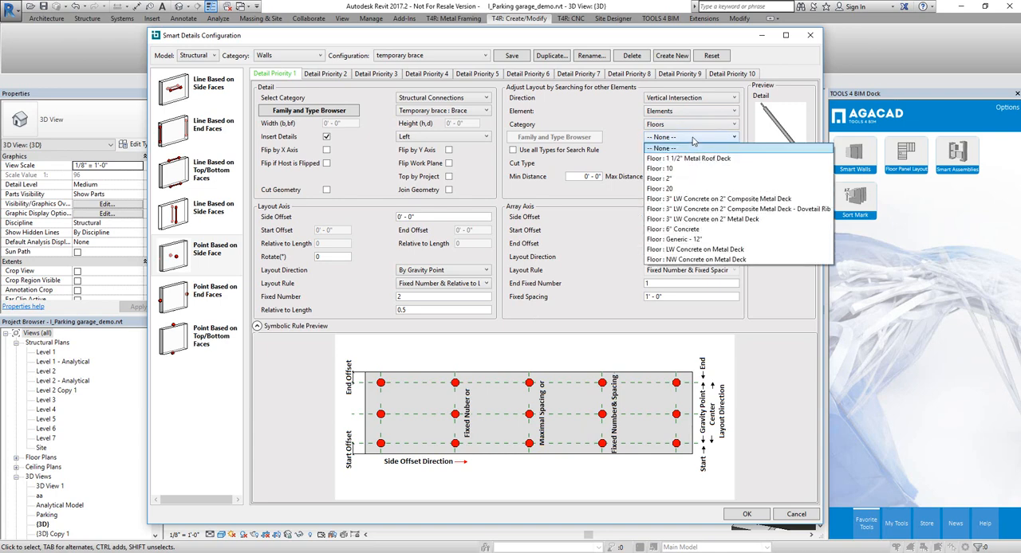
click(686, 229)
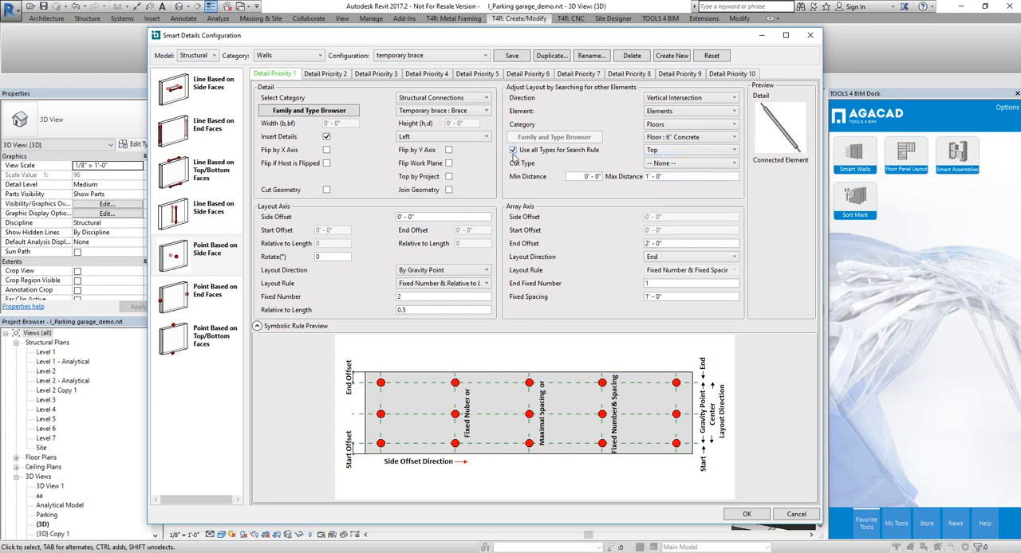
click(687, 153)
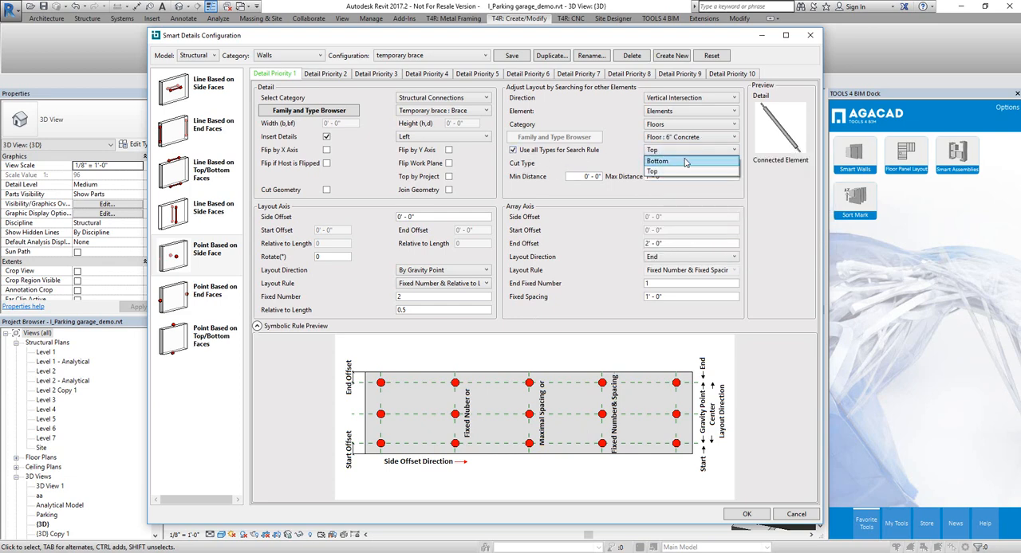
click(675, 175)
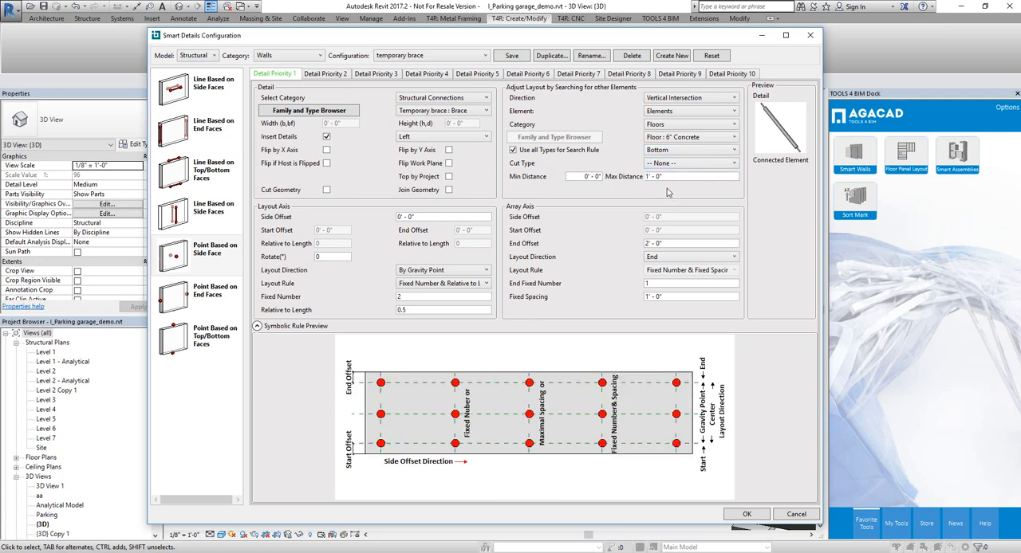
Step: Save the temporary brace configuration and close the Smart Details configuration
click(665, 178)
click(513, 56)
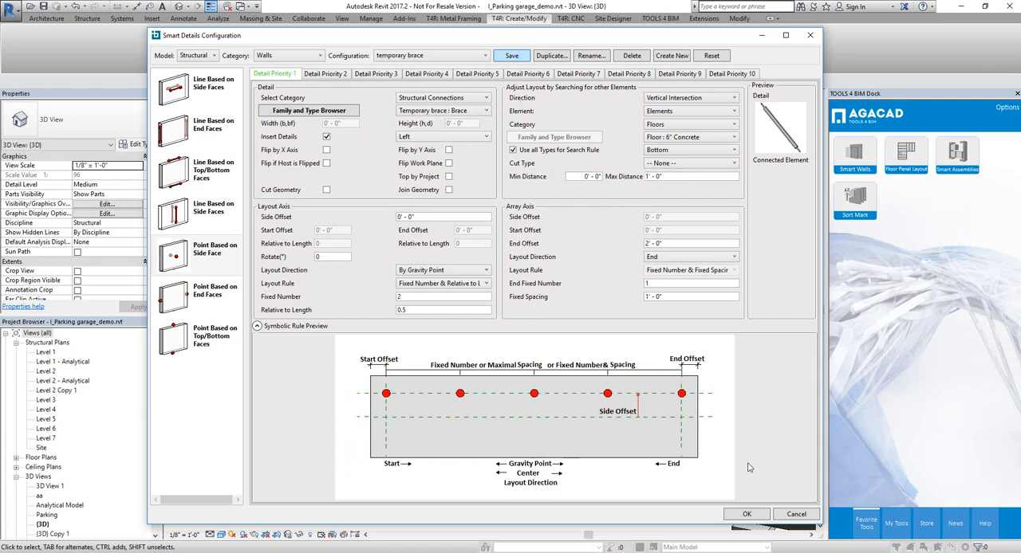
click(745, 516)
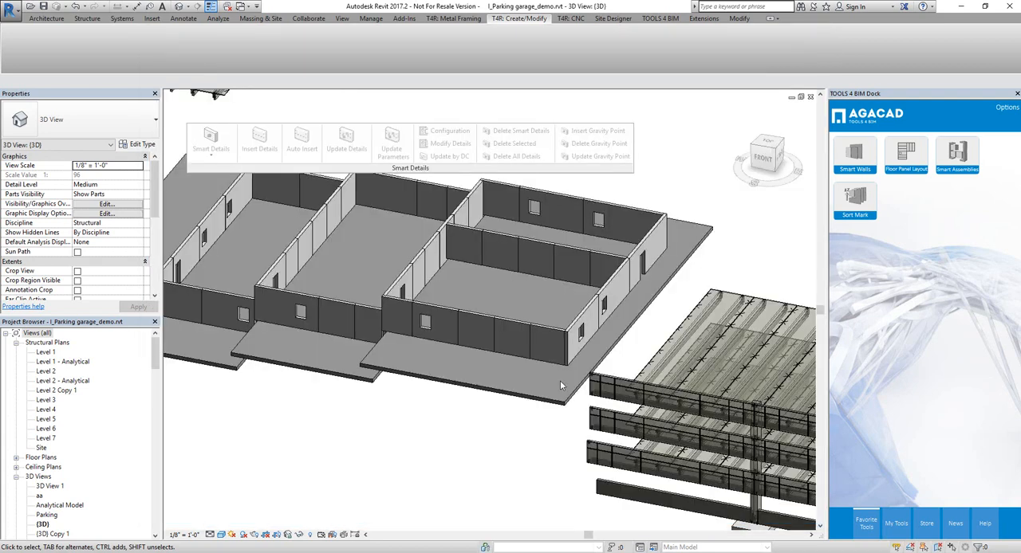
Step: Select the whole precast building in the 3D view and filter the selection to Walls only
scroll(548, 384, down, 2)
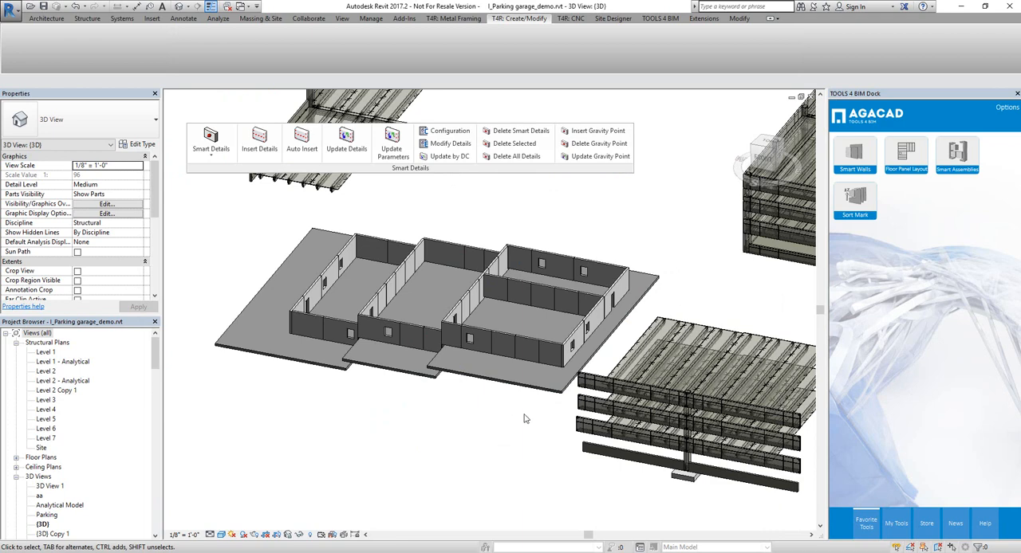
shift+middle_drag(525, 419, 622, 414)
drag(622, 414, 312, 241)
shift+middle_drag(479, 350, 495, 378)
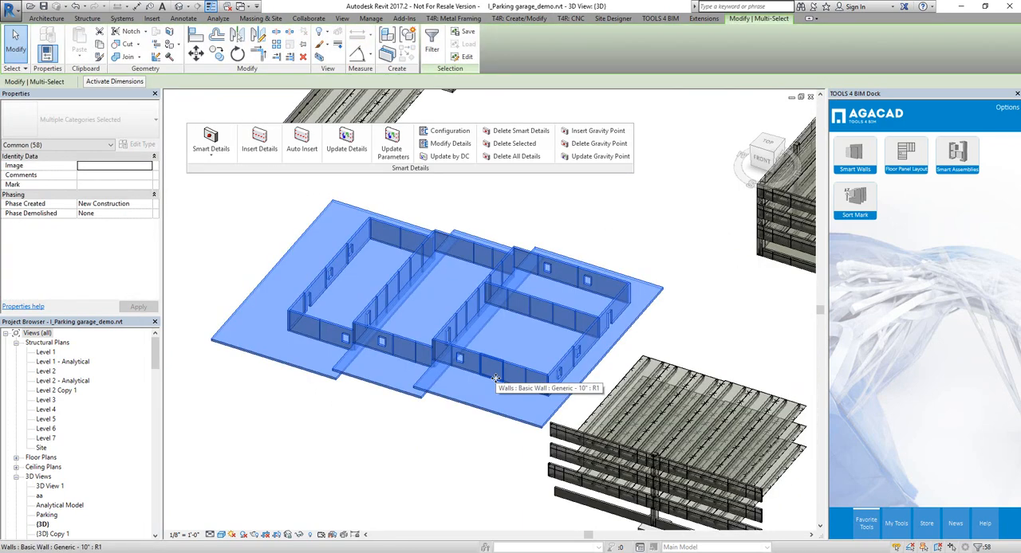
click(432, 50)
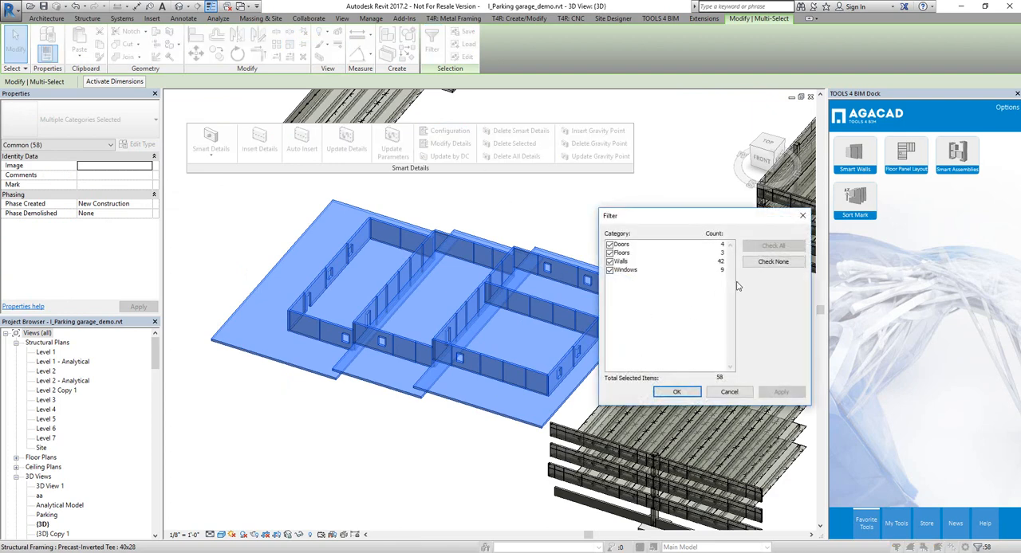
click(756, 264)
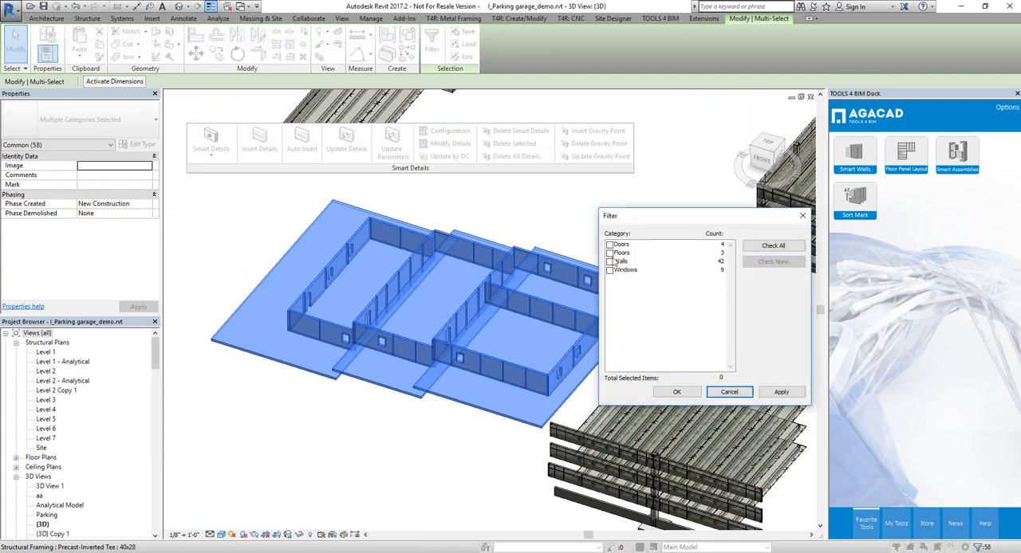
click(611, 262)
click(676, 392)
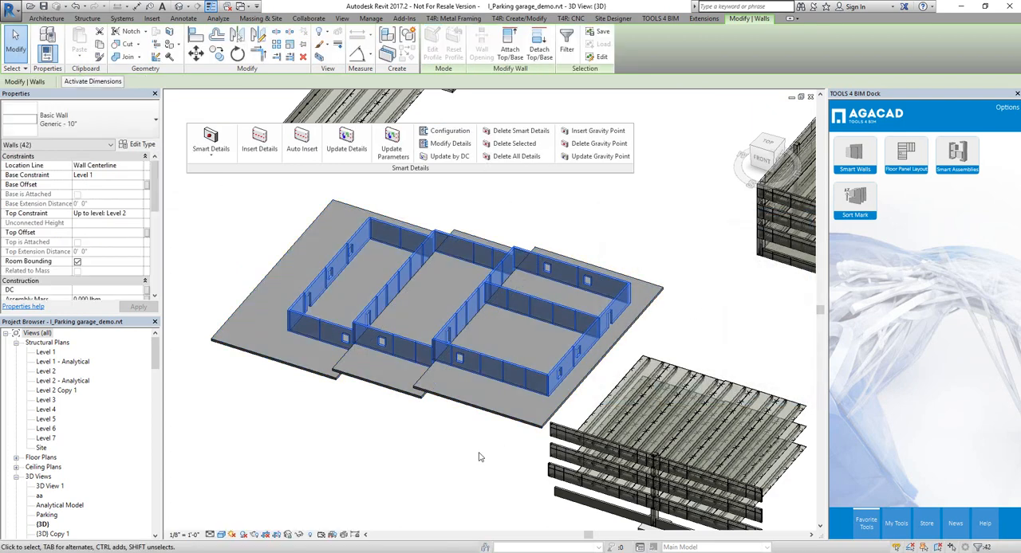
Step: Insert Smart Details on the selected walls using the temporary brace configuration
shift+middle_drag(479, 457, 453, 427)
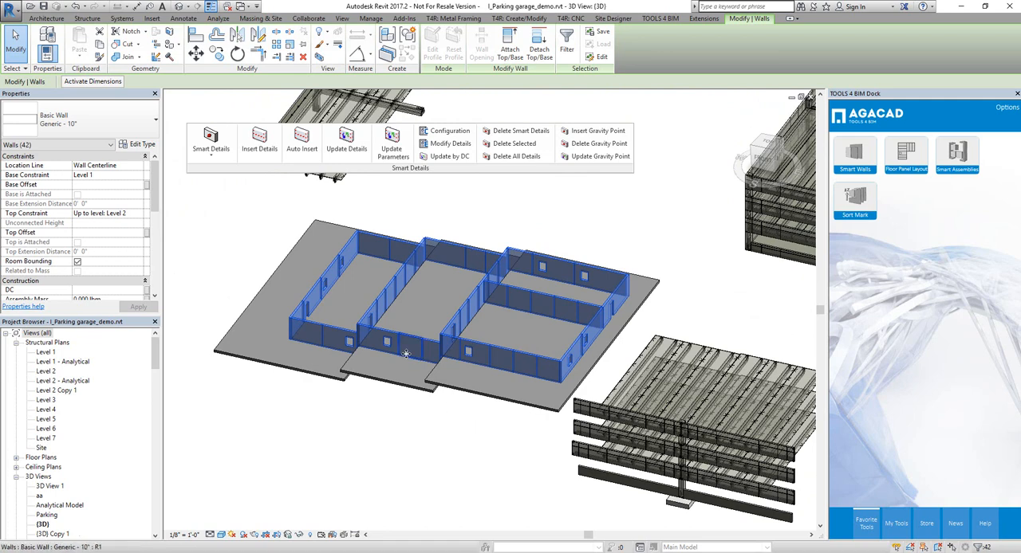
shift+middle_drag(406, 353, 351, 311)
click(301, 142)
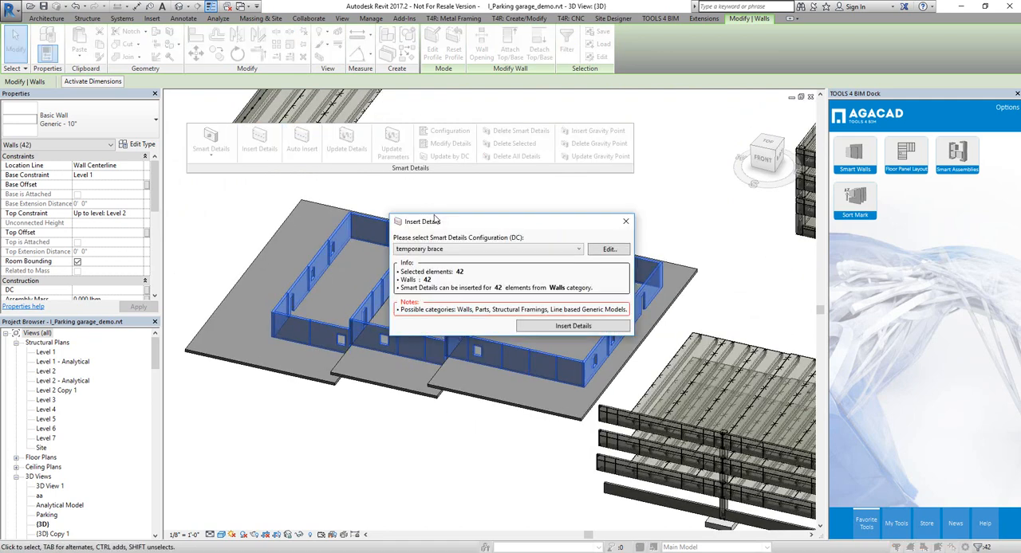
click(469, 251)
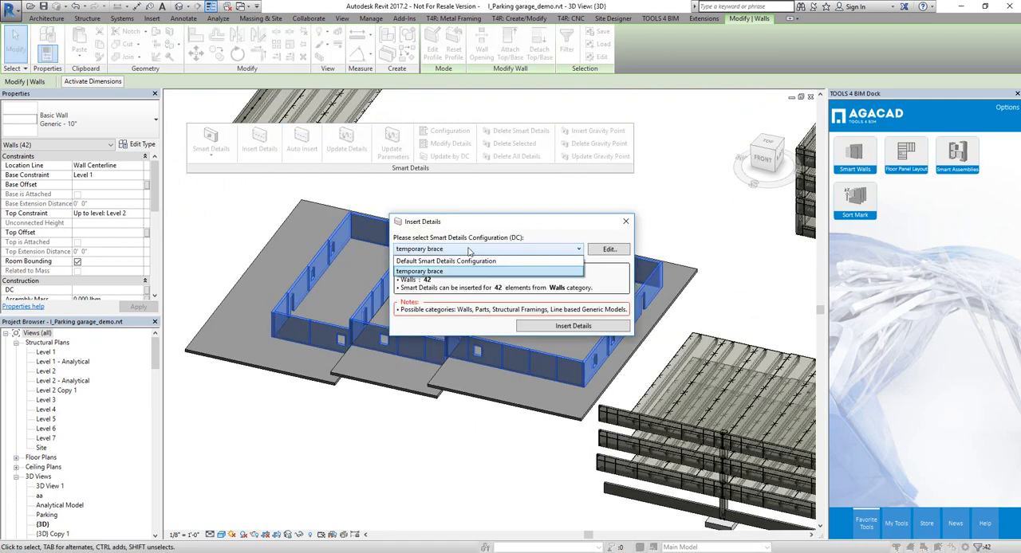
click(456, 273)
click(545, 327)
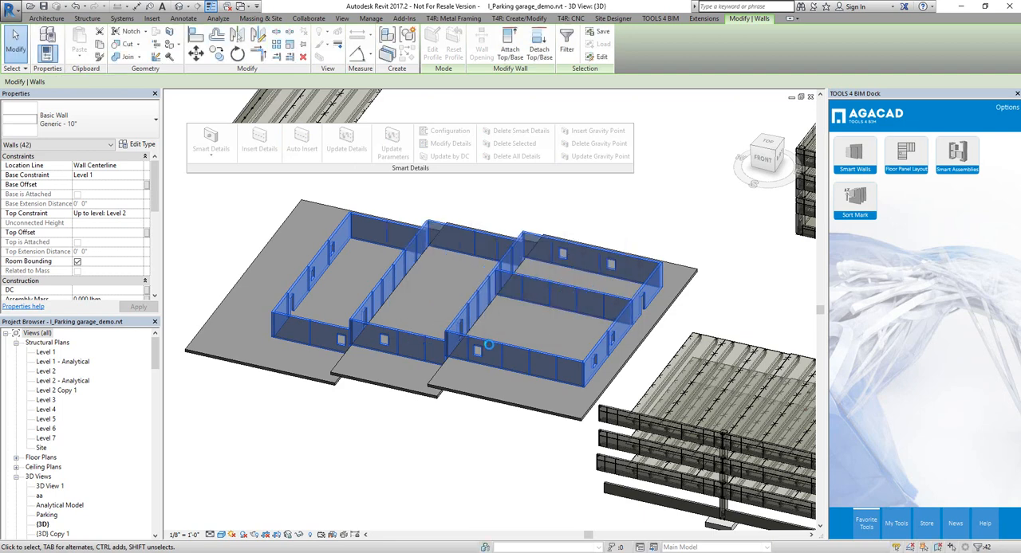
click(312, 439)
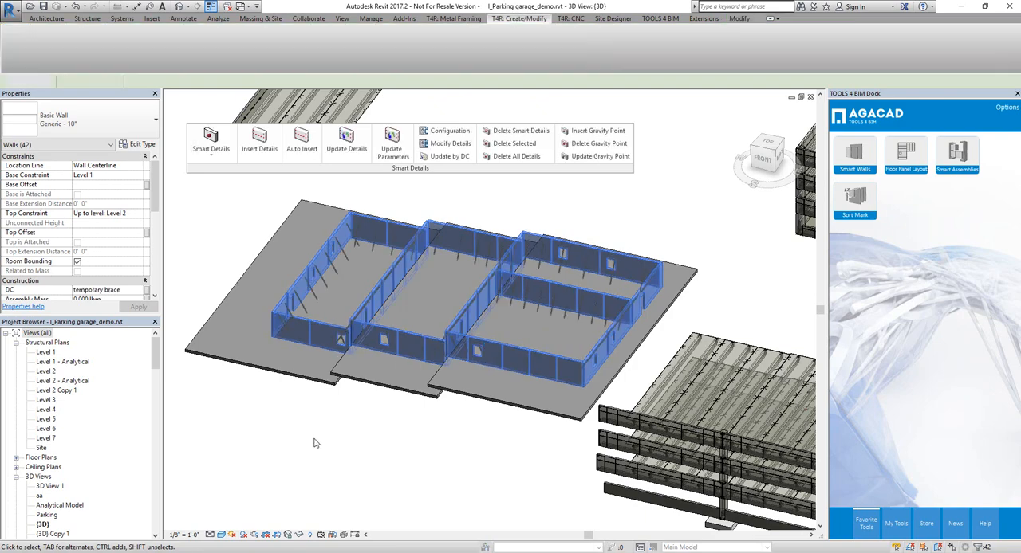
Step: Select the two braces nearest the corner on the wall with windows and set their angle to 45°
scroll(314, 307, up, 3)
click(293, 320)
shift+middle_drag(293, 319, 510, 421)
scroll(478, 457, up, 4)
shift+middle_drag(477, 457, 470, 484)
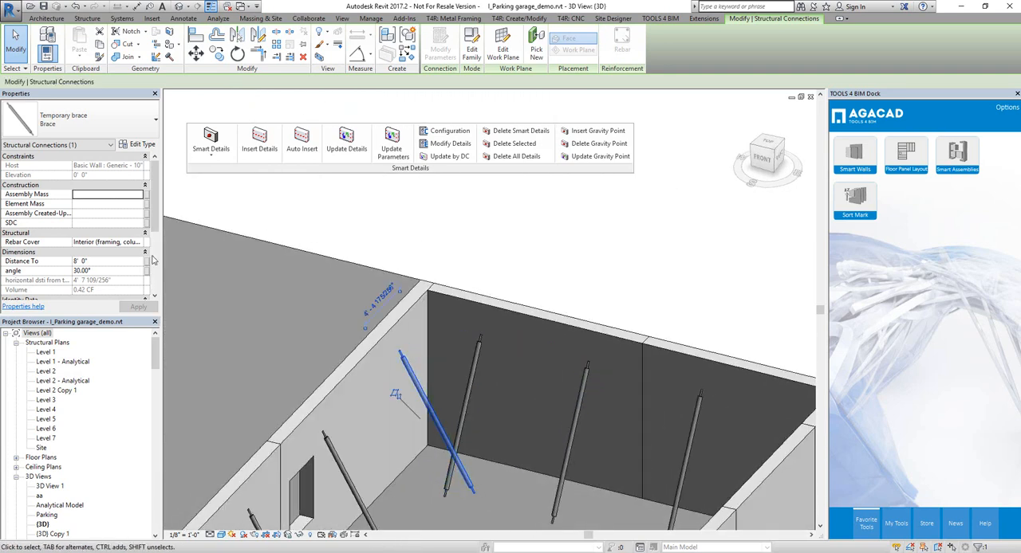
scroll(425, 240, down, 4)
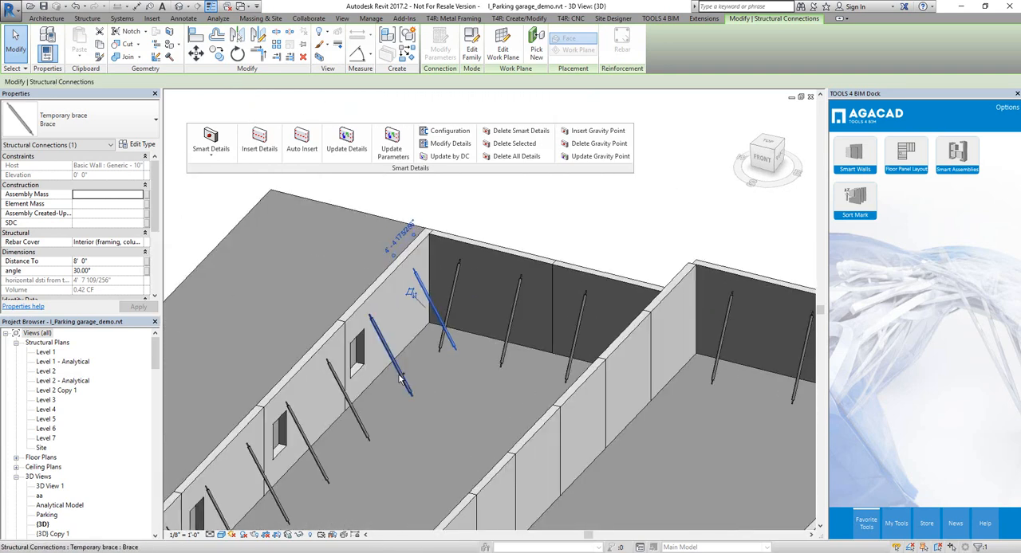
ctrl+click(391, 357)
scroll(138, 240, down, 3)
scroll(137, 241, down, 1)
click(107, 166)
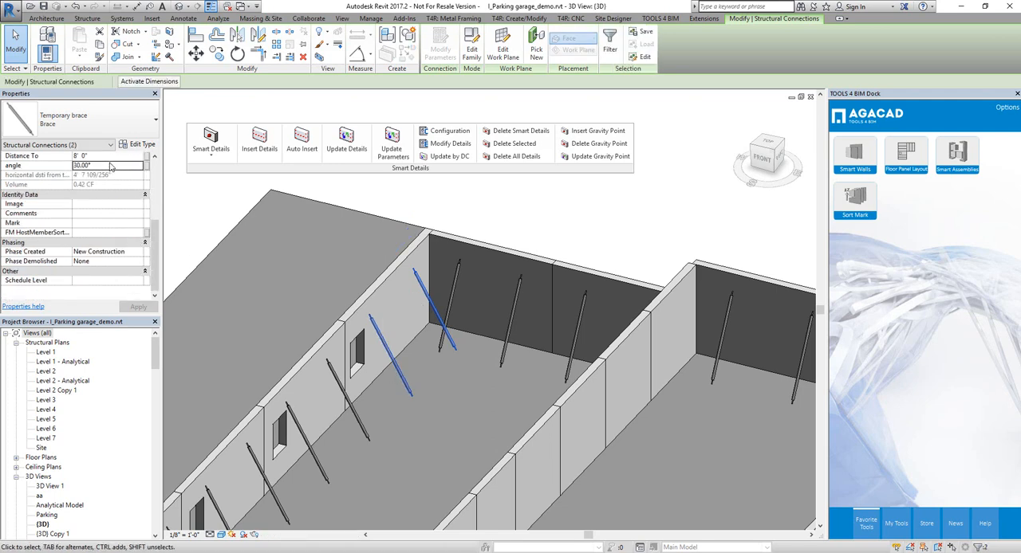
text(45)
click(138, 308)
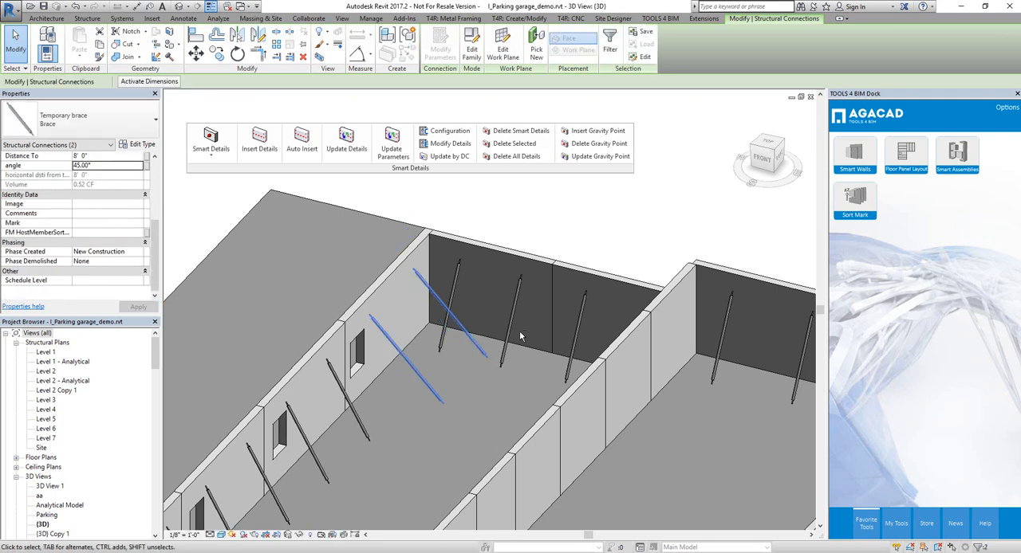
Step: Select individual braces on the back wall and a dividing wall to check their Distance To parameter
mouse_move(520, 335)
shift+middle_down()
mouse_move(425, 364)
mouse_move(476, 349)
mouse_move(518, 353)
shift+middle_up()
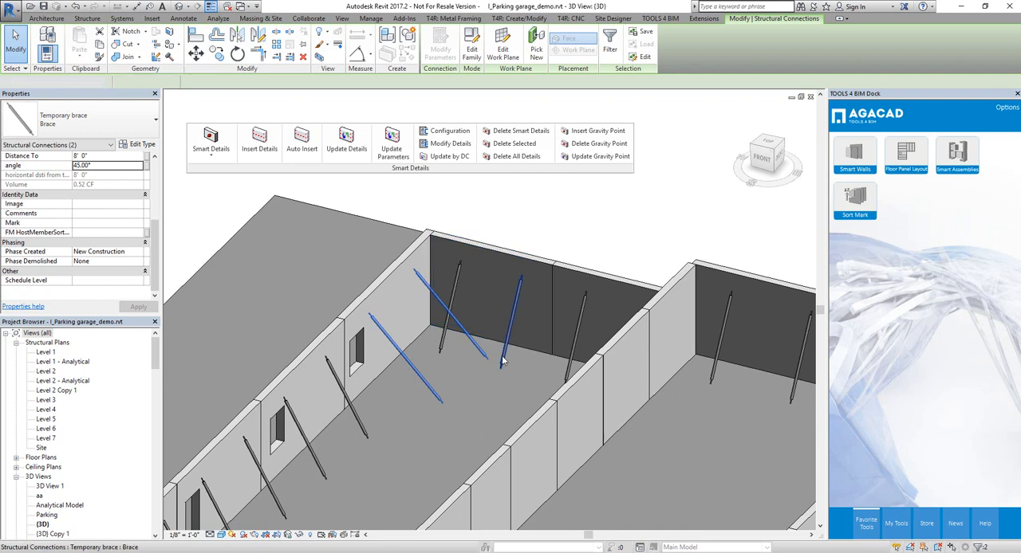
click(504, 363)
shift+middle_drag(507, 389, 429, 420)
scroll(512, 351, down, 2)
click(650, 340)
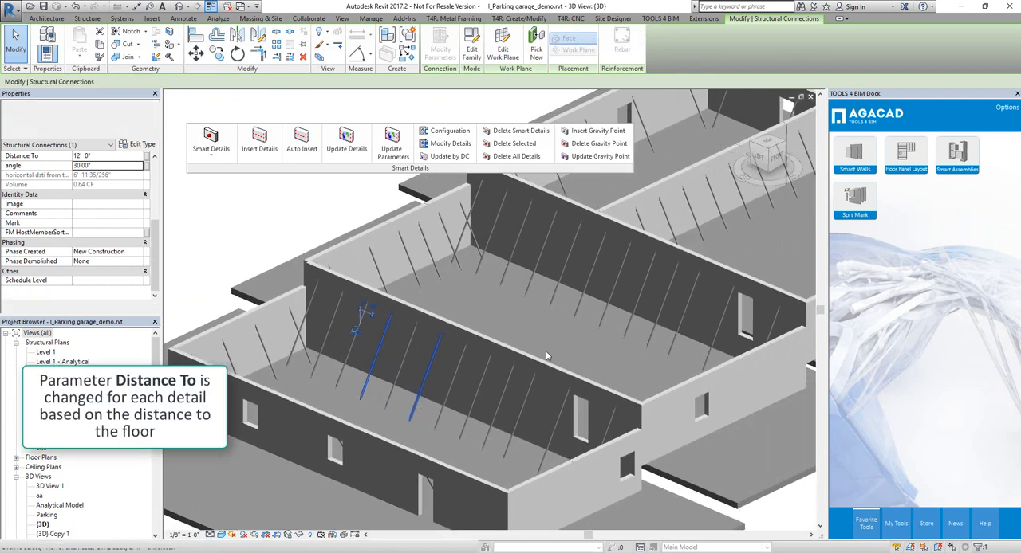
middle_drag(542, 329, 513, 351)
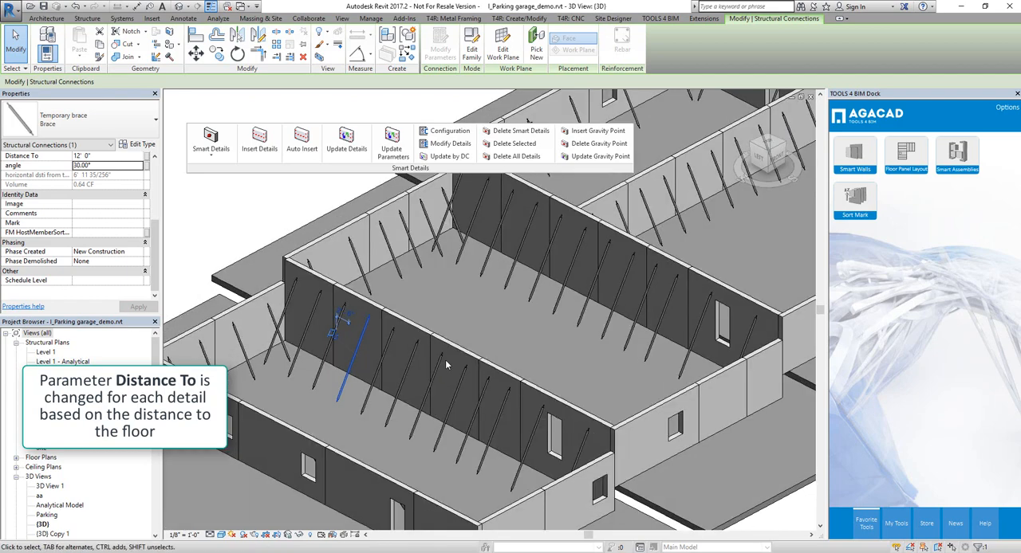
Step: Examine the brace layout on the walls of all rooms against the floors and clear the selection
scroll(445, 360, down, 2)
middle_drag(617, 308, 638, 342)
scroll(600, 308, down, 3)
scroll(630, 341, up, 4)
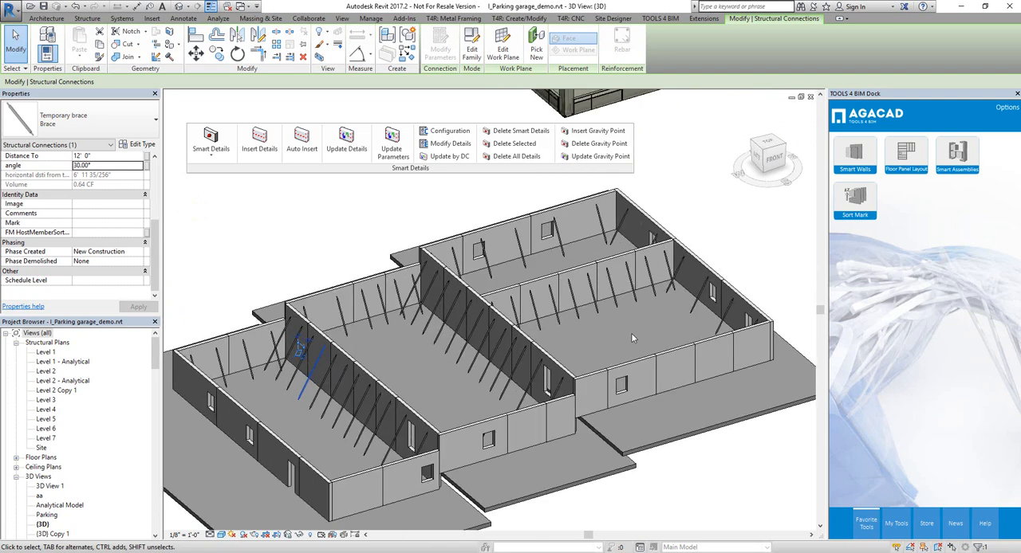
scroll(631, 338, down, 3)
scroll(494, 375, up, 2)
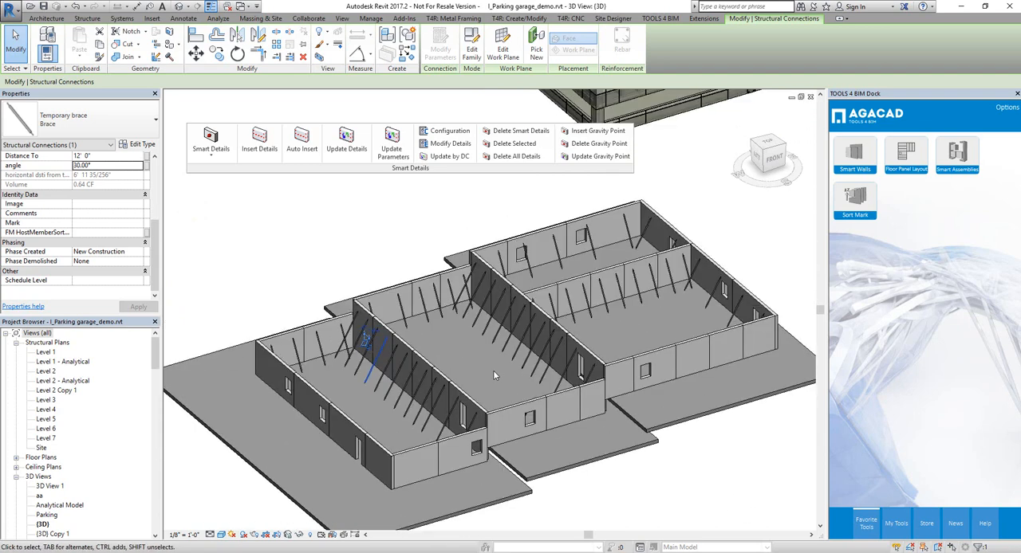
click(499, 369)
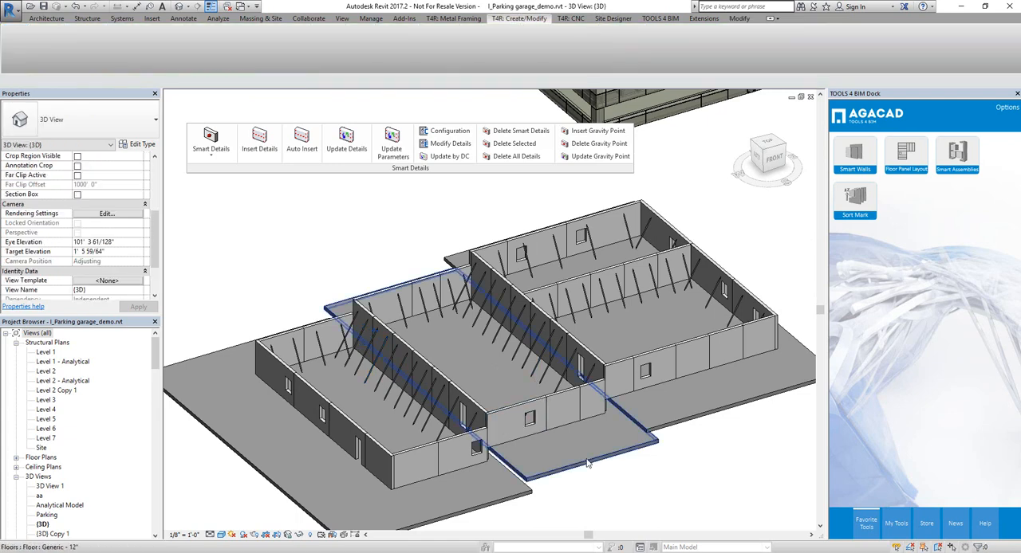